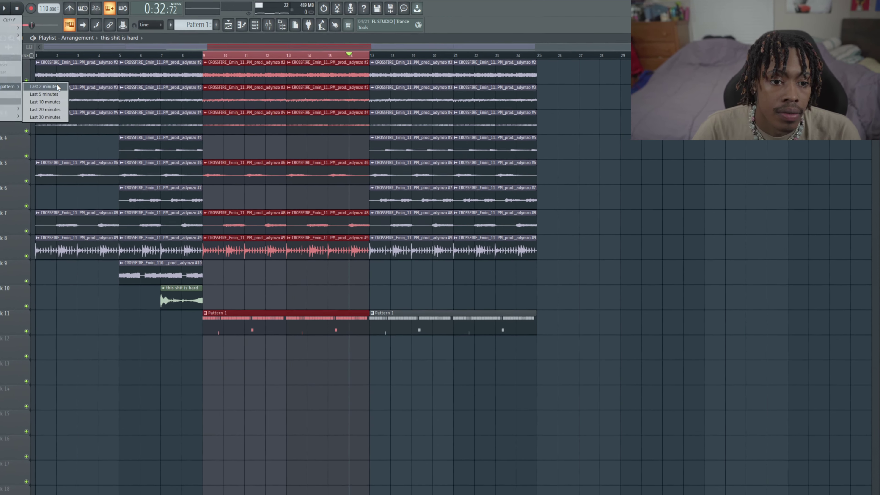
Step: Dump the last 2 minutes of the score log to the pattern and quantize all DGT 808 5 notes
{"action": "left_click", "coordinate": [56, 86]}
{"action": "left_click", "coordinate": [360, 348]}
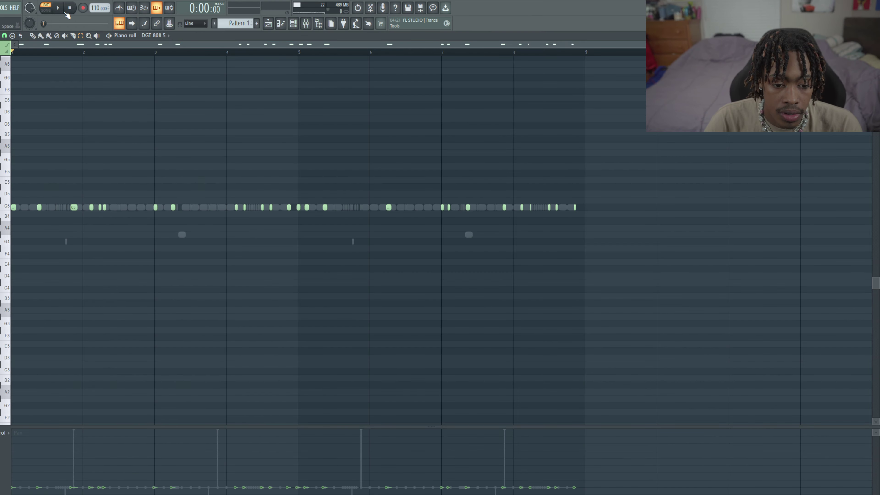
{"action": "key", "text": "ctrl+a"}
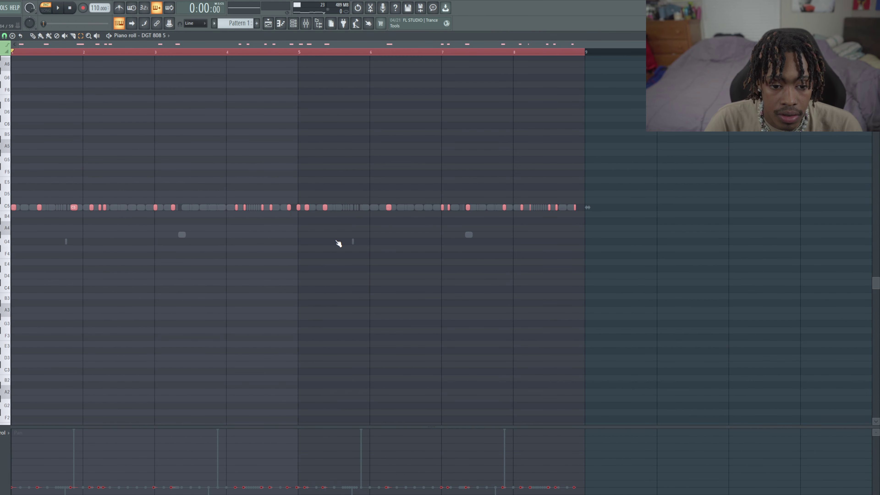
{"action": "key", "text": "alt+q"}
{"action": "left_click", "coordinate": [444, 325]}
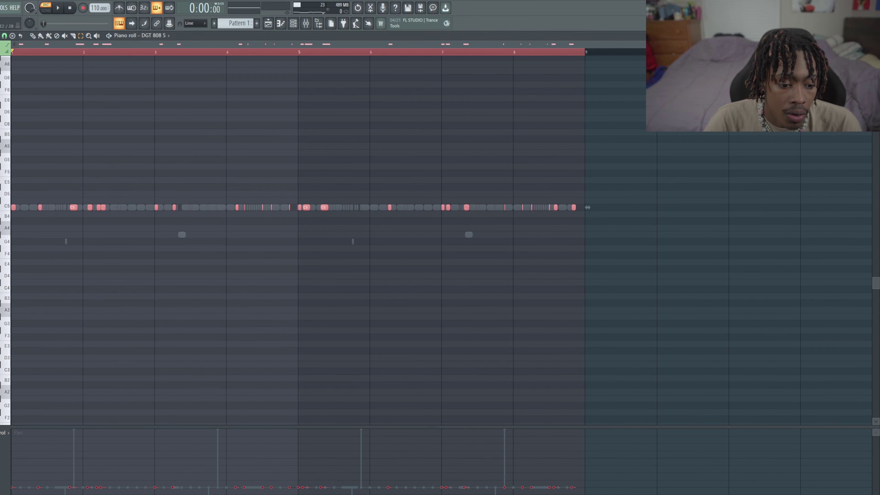
Step: Show note velocities in the piano roll's control lane and play the 808 notes, leaving them deselected
{"action": "left_click", "coordinate": [6, 433]}
{"action": "left_click", "coordinate": [22, 450]}
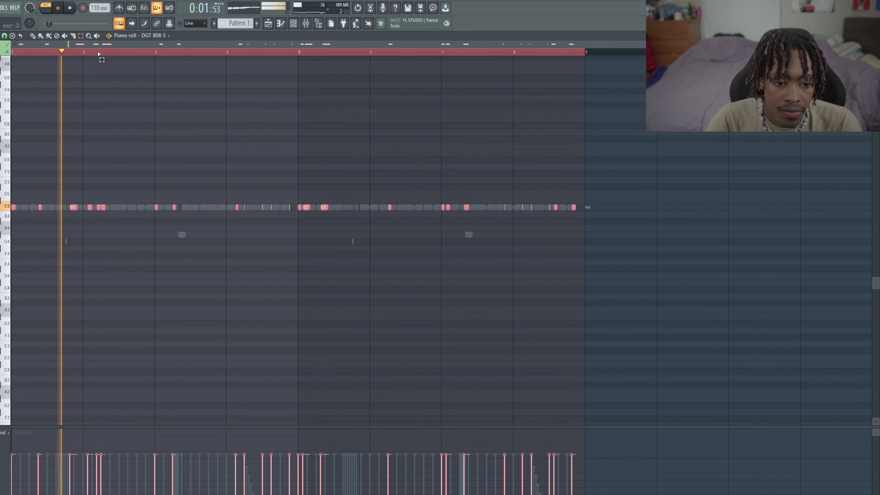
{"action": "key", "text": "space"}
{"action": "key", "text": "ctrl+d"}
{"action": "scroll", "coordinate": [66, 52], "scroll_direction": "up", "scroll_amount": 3}
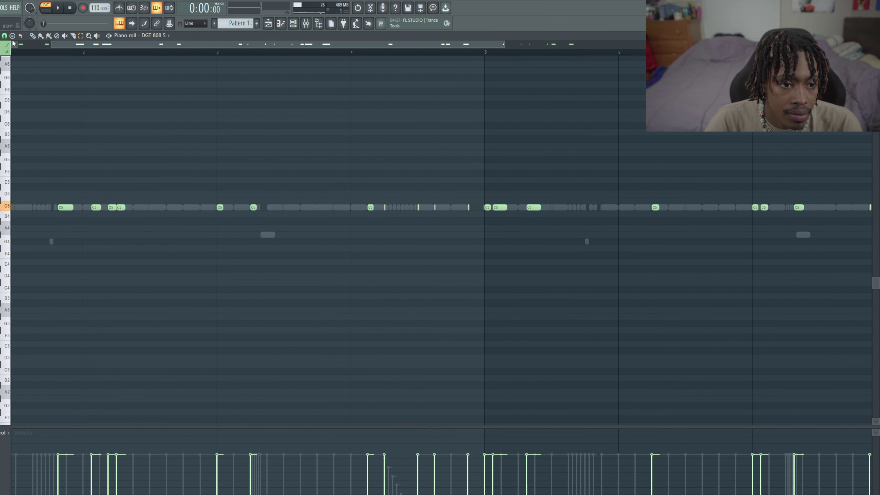
Step: Change the piano roll's snap setting for the 808 notes
{"action": "left_click", "coordinate": [1, 36]}
{"action": "left_click", "coordinate": [5, 36]}
{"action": "left_click", "coordinate": [17, 80]}
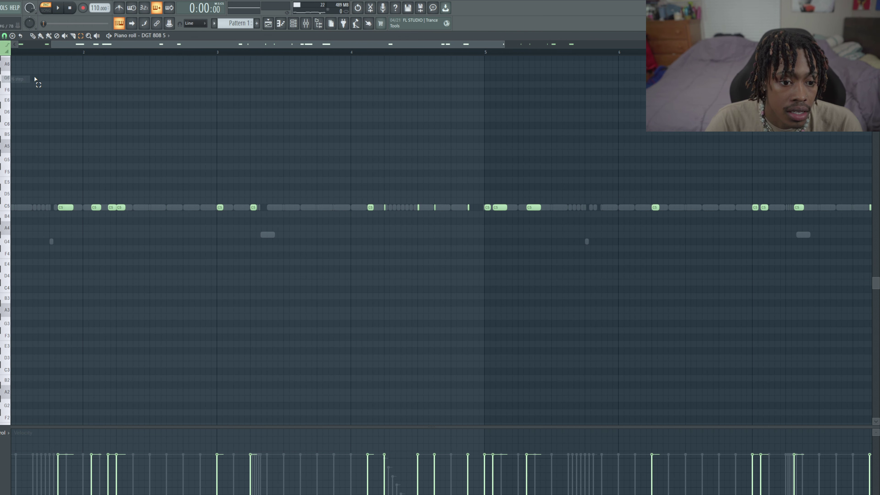
{"action": "scroll", "coordinate": [43, 53], "scroll_direction": "up", "scroll_amount": 3}
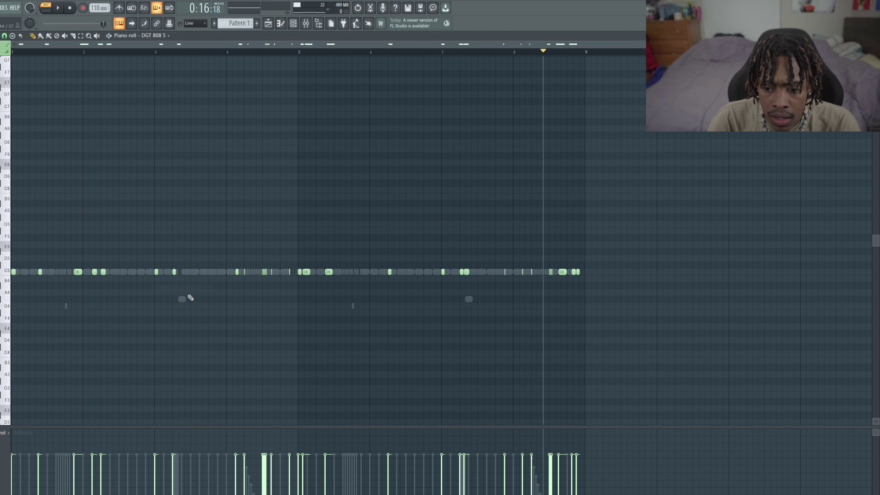
Step: Raise the velocity of all DGT 808 5 notes to maximum and play them back
{"action": "left_click", "coordinate": [64, 9]}
{"action": "left_click", "coordinate": [70, 9]}
{"action": "key", "text": "ctrl+a"}
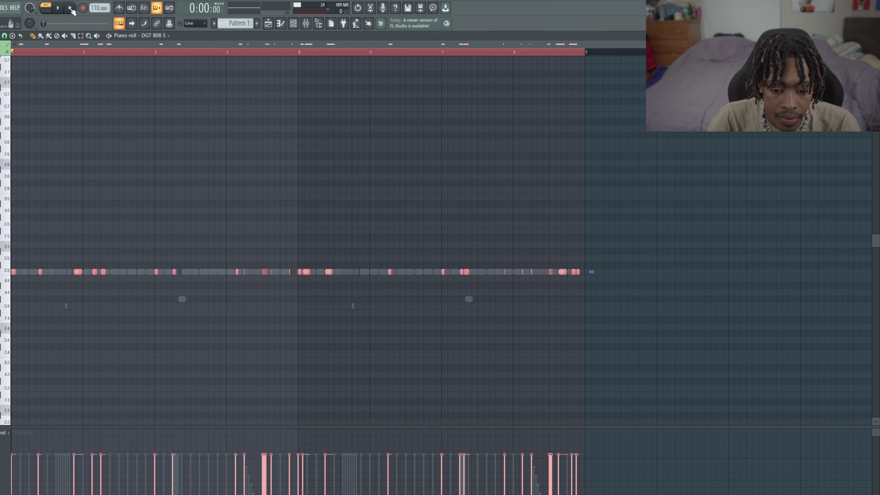
{"action": "scroll", "coordinate": [172, 109], "scroll_direction": "up", "scroll_amount": 5}
{"action": "scroll", "coordinate": [182, 119], "scroll_direction": "up", "scroll_amount": 3}
{"action": "key", "text": "space"}
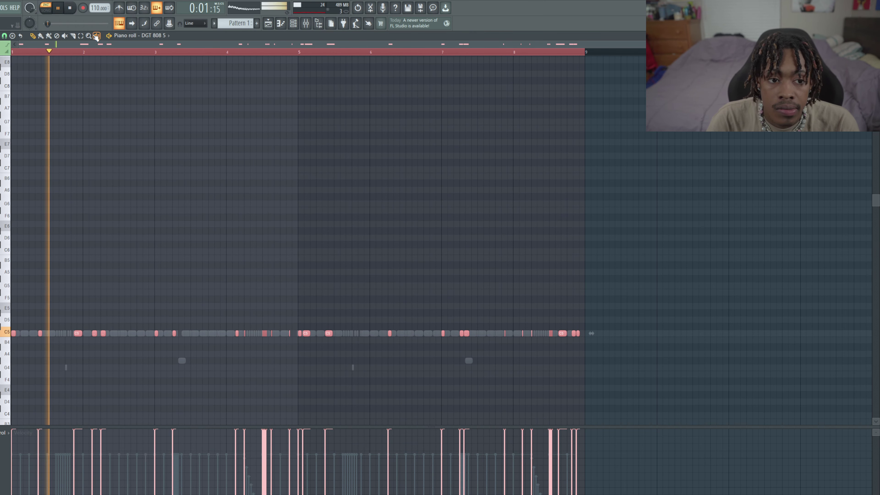
Step: Transpose all DGT 808 5 notes up two semitones from C5 to D5, play them and clear the selection
{"action": "left_click", "coordinate": [71, 7]}
{"action": "key", "text": "shift+Up"}
{"action": "key", "text": "shift+Up"}
{"action": "key", "text": "space"}
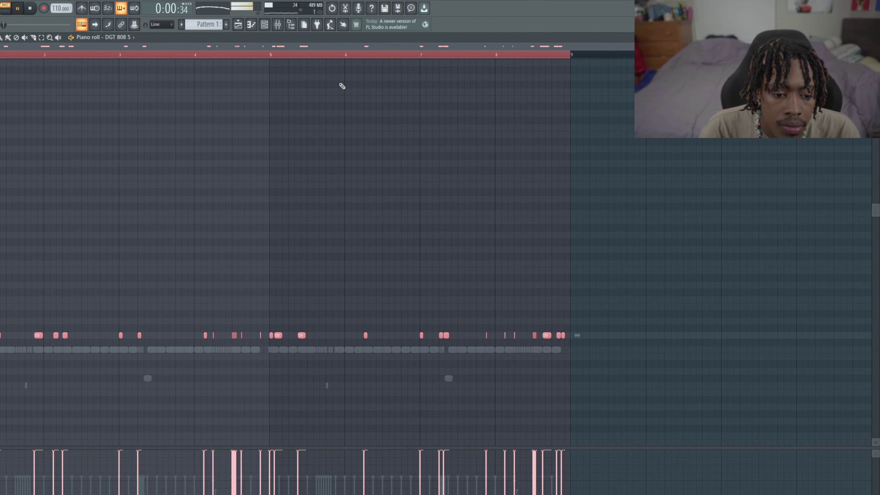
{"action": "key", "text": "ctrl+d"}
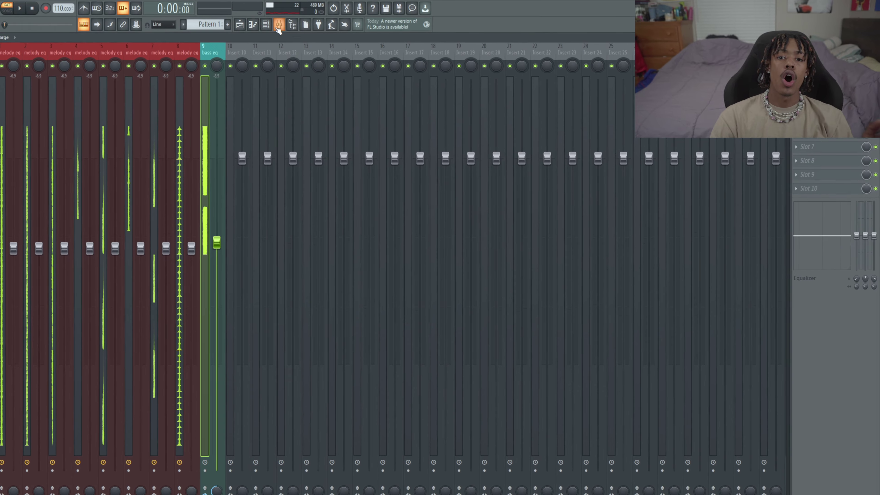
Step: Show the channel rack over the mixer and route the drum channels one by one to inserts 10 to 17
{"action": "key", "text": "F6"}
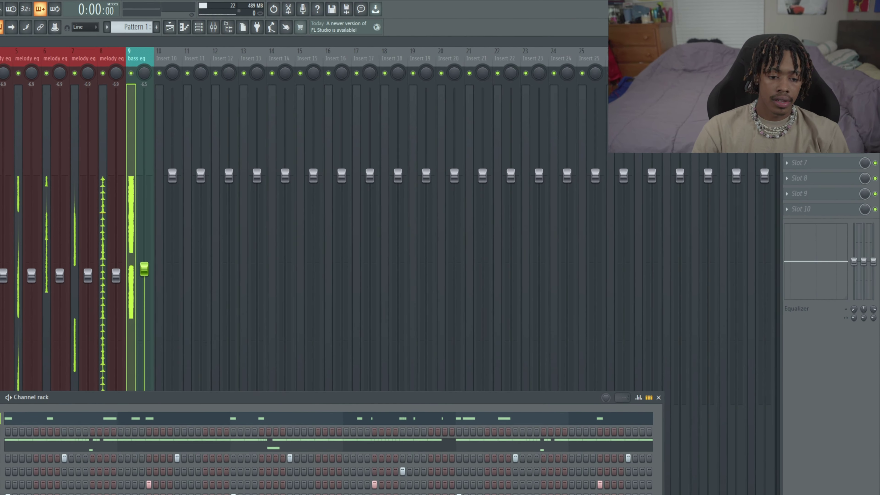
{"action": "key", "text": "Right"}
{"action": "key", "text": "Right"}
{"action": "key", "text": "Right"}
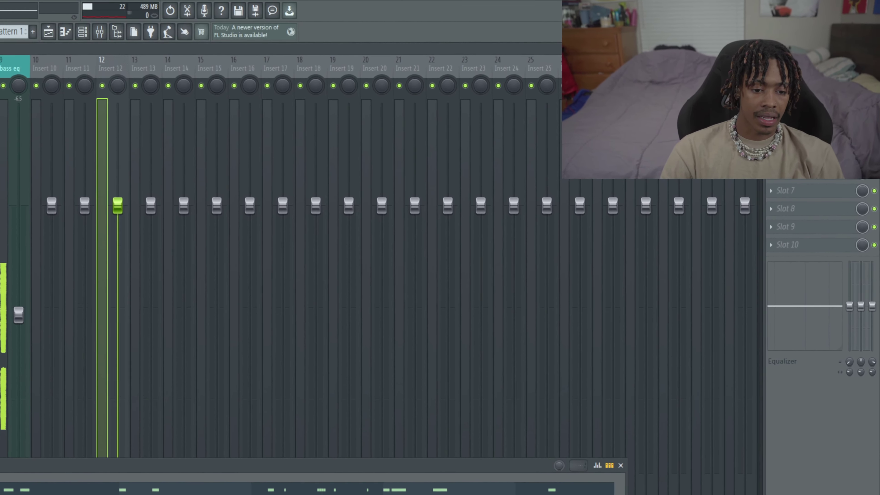
{"action": "key", "text": "Right"}
{"action": "key", "text": "Right"}
{"action": "key", "text": "Left"}
{"action": "key", "text": "Right"}
{"action": "key", "text": "Right"}
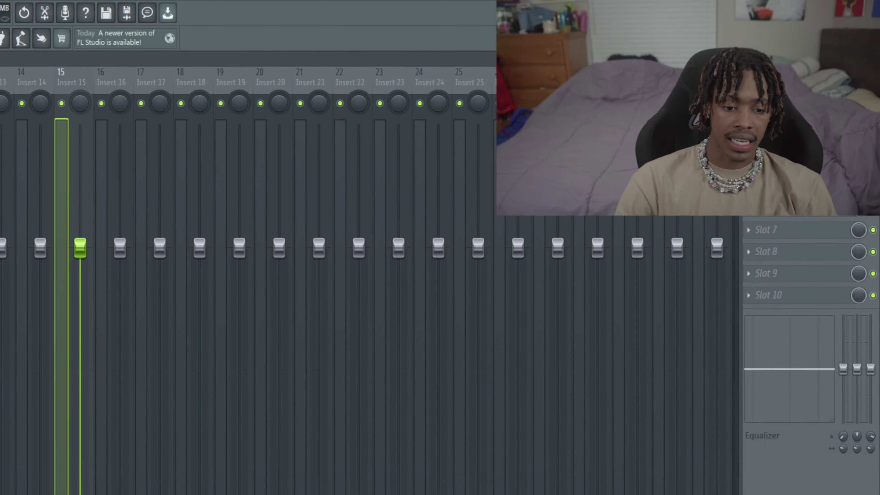
{"action": "key", "text": "Right"}
{"action": "key", "text": "Right"}
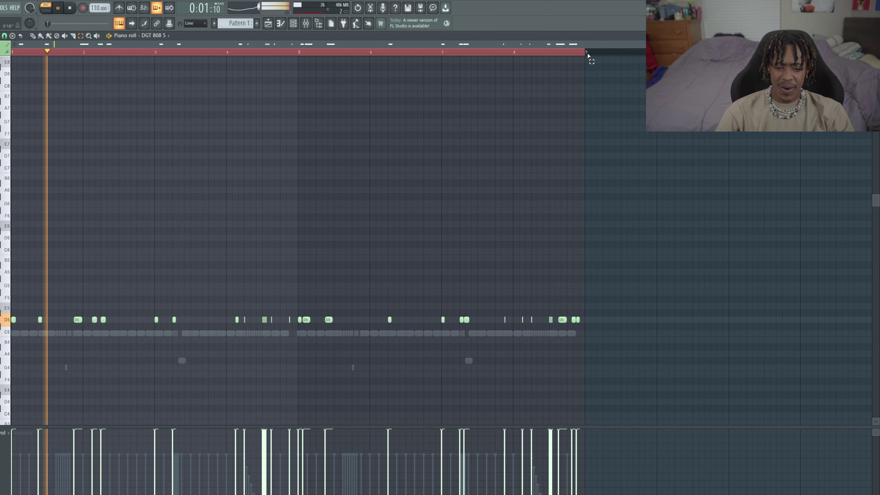
Step: Play back the DGT 808 5 notes in the piano roll, viewing the bars around bar 4
{"action": "scroll", "coordinate": [260, 59], "scroll_direction": "up", "scroll_amount": 3}
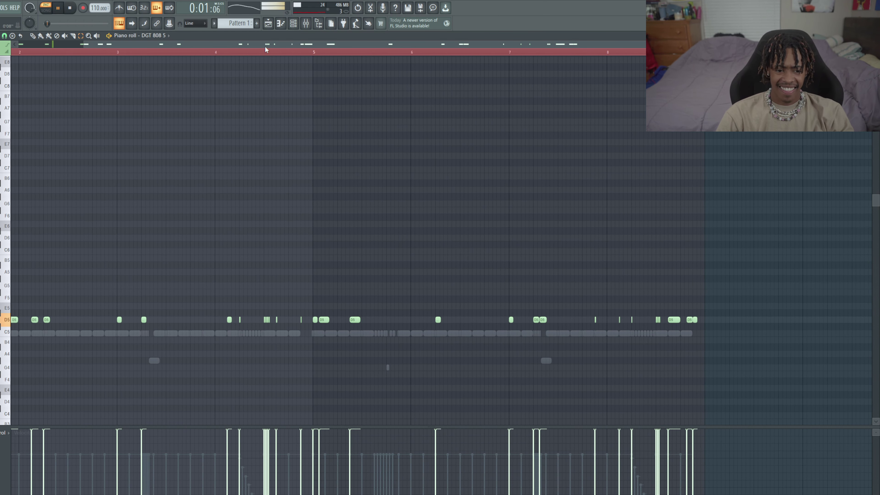
{"action": "left_click_drag", "start_coordinate": [265, 45], "coordinate": [173, 48]}
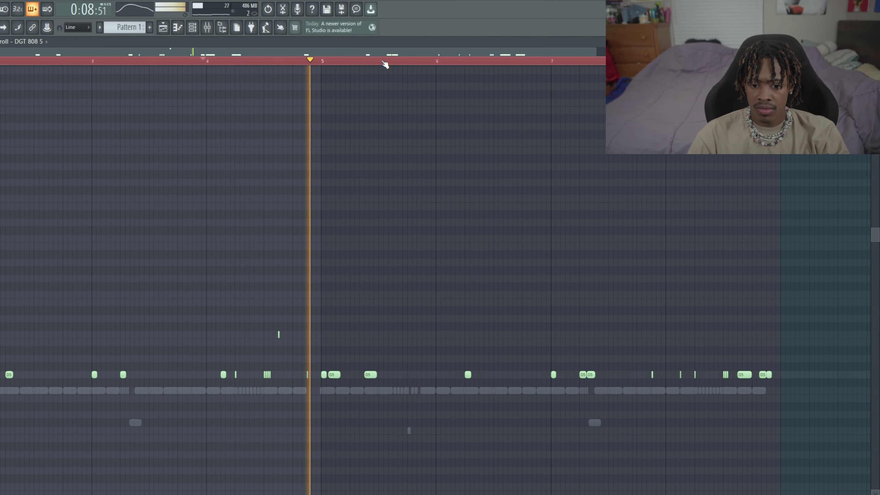
{"action": "key", "text": "space"}
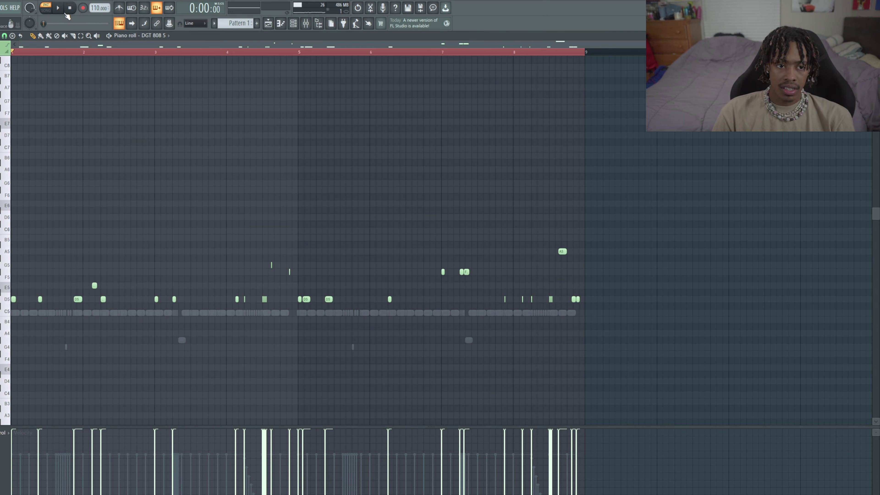
Step: Listen to the arrangement in the playlist, deselect its clips and bring up the channel rack
{"action": "left_click", "coordinate": [271, 26]}
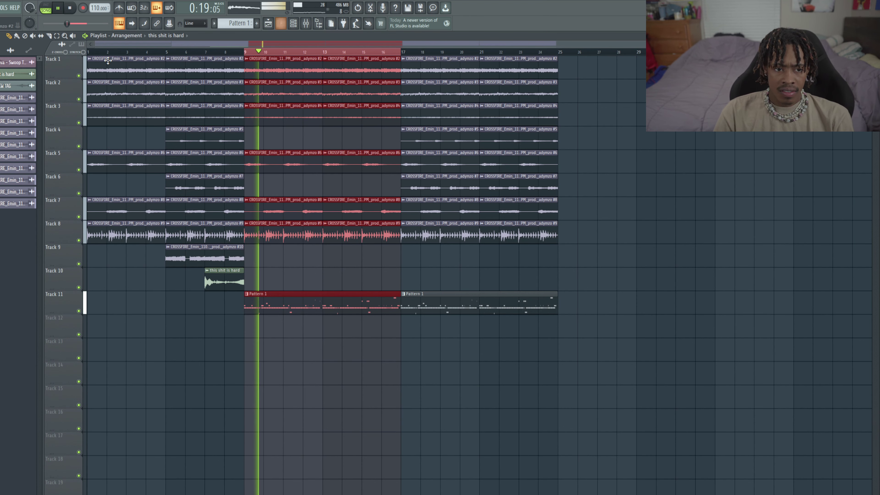
{"action": "left_click", "coordinate": [656, 159]}
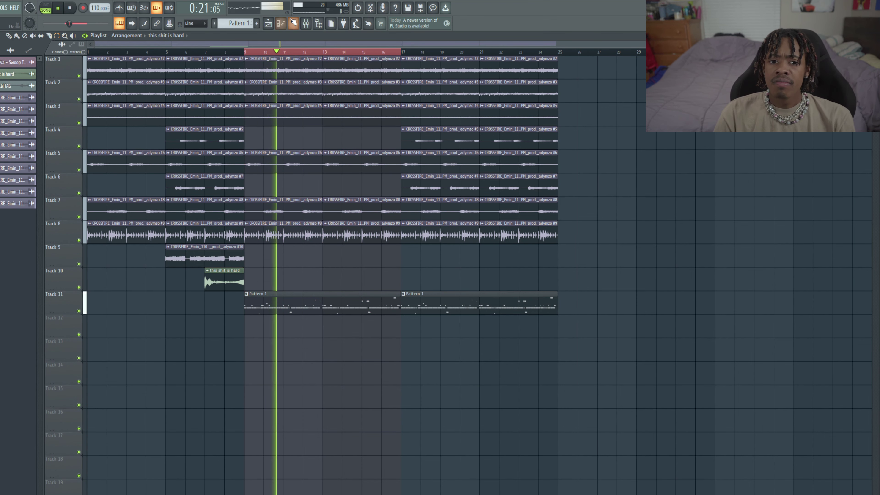
{"action": "left_click", "coordinate": [293, 25]}
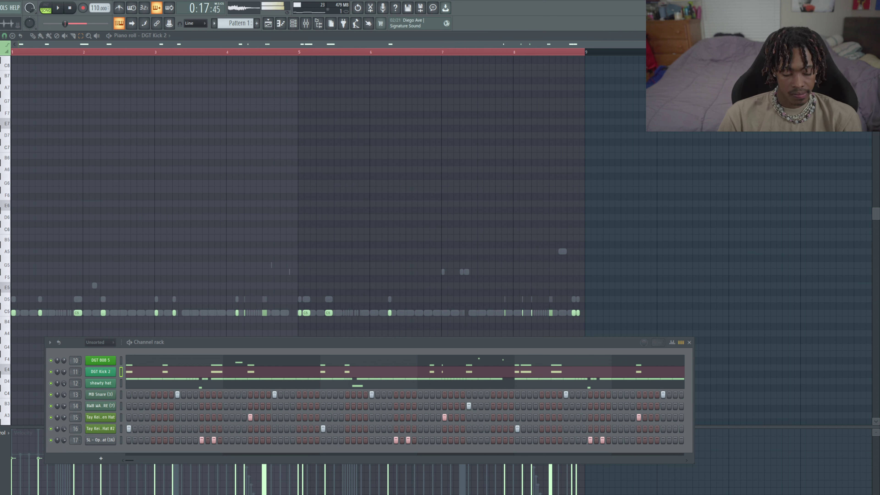
Step: Route the new LOVESICK PERC (8) channel to mixer insert 18, add a hit on step 7 and audition it
{"action": "left_click_drag", "start_coordinate": [100, 458], "coordinate": [63, 464]}
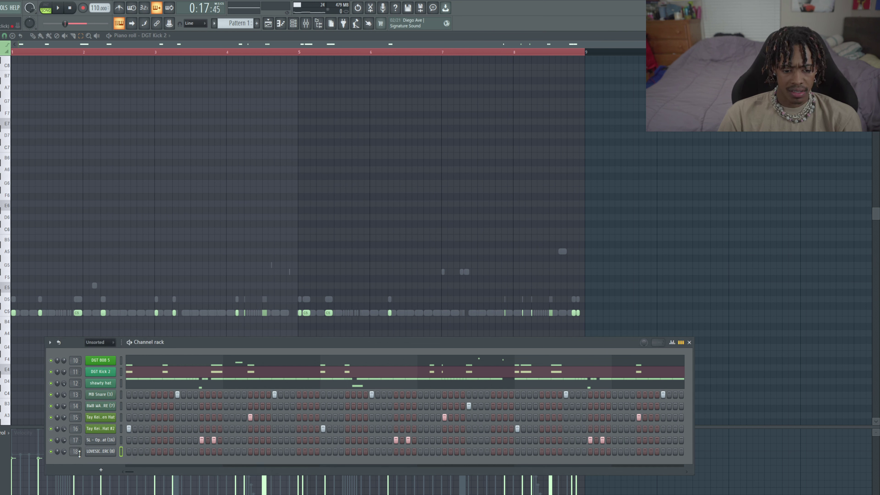
{"action": "left_click", "coordinate": [165, 453]}
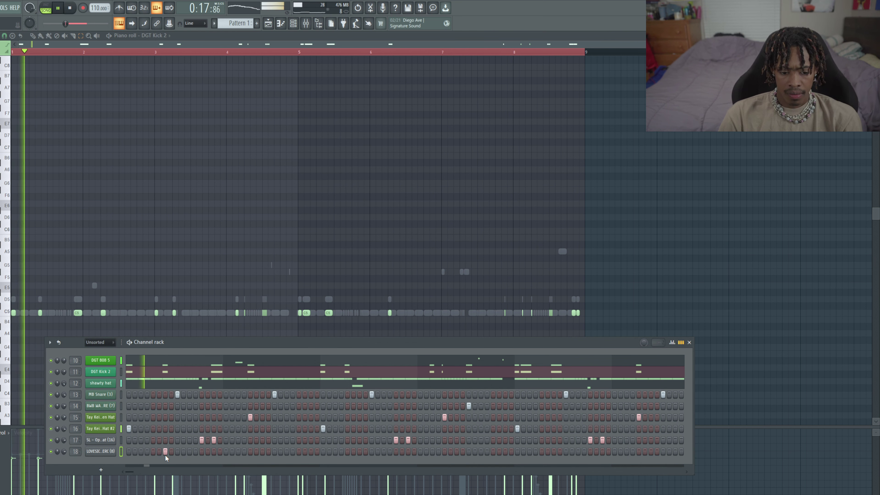
{"action": "key", "text": "space"}
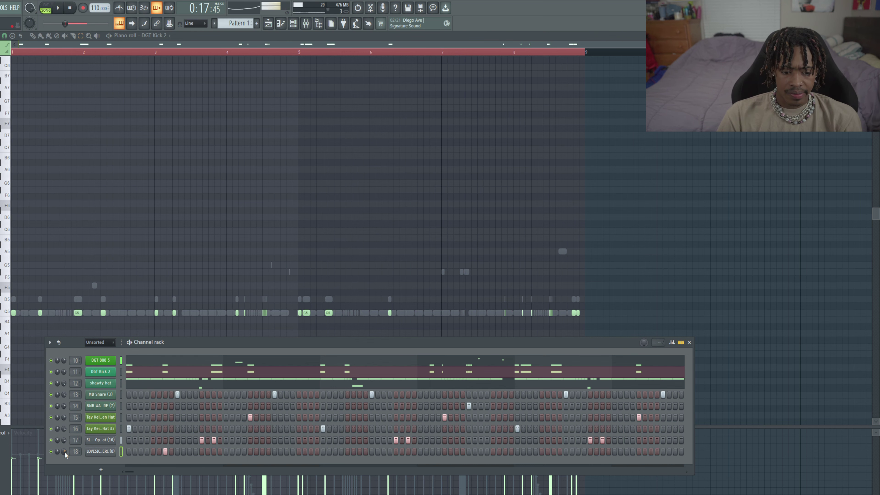
{"action": "key", "text": "space"}
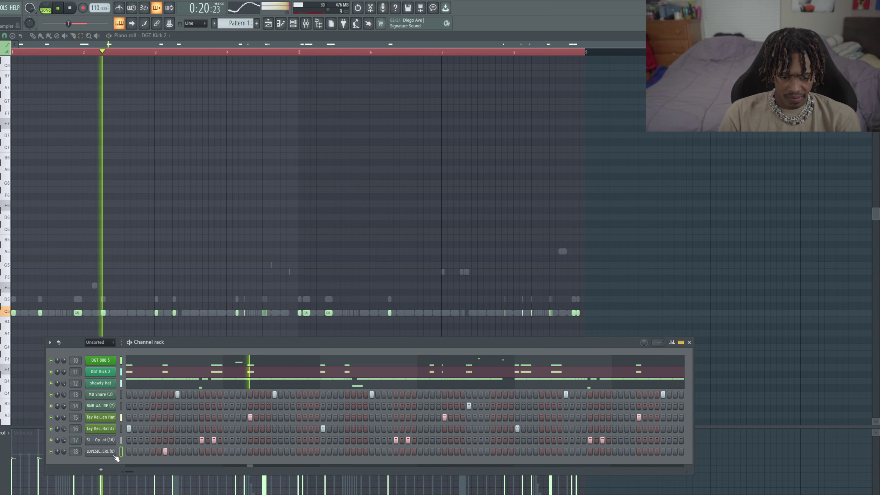
Step: Remove the extra hit on step 20 of channel 19 while the percussion loop plays
{"action": "right_click", "coordinate": [104, 440]}
{"action": "left_click", "coordinate": [128, 440]}
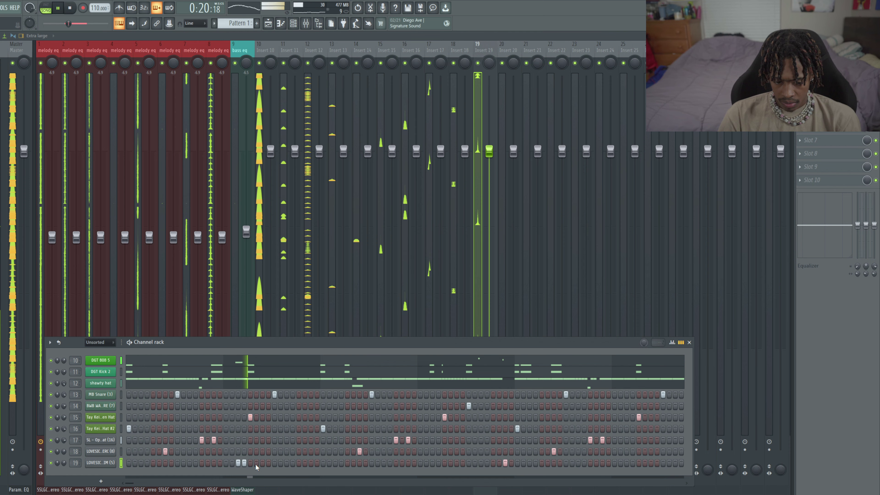
{"action": "right_click", "coordinate": [245, 463]}
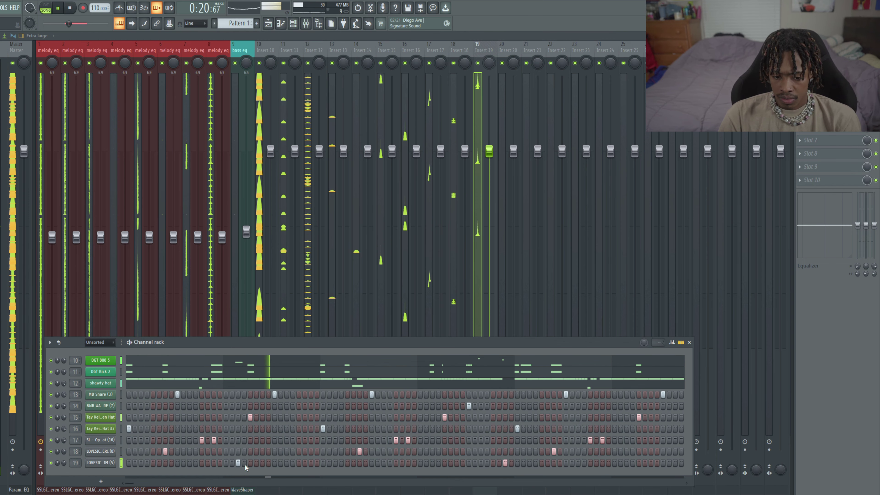
{"action": "key", "text": "space"}
Step: Cut the steps of the lovesick (5) channel, give it a hit on step 29, and remove that step from the (11) channel
{"action": "right_click", "coordinate": [101, 463]}
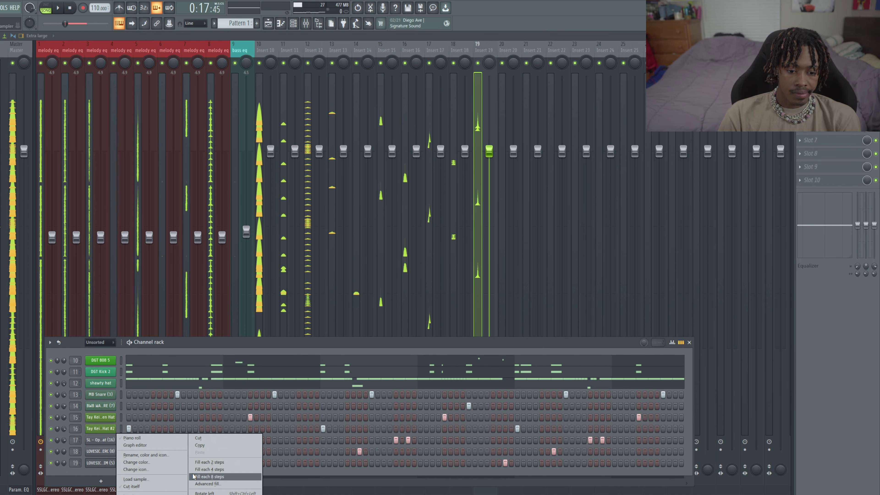
{"action": "left_click", "coordinate": [217, 440]}
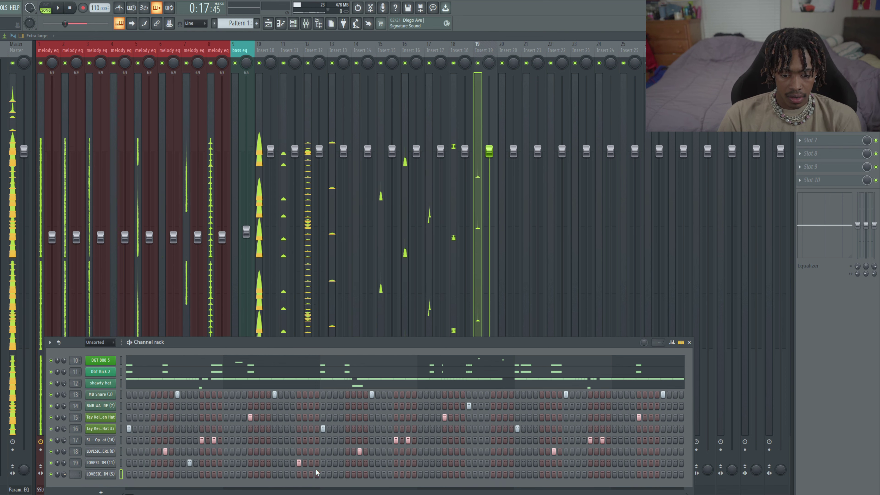
{"action": "left_click", "coordinate": [298, 474]}
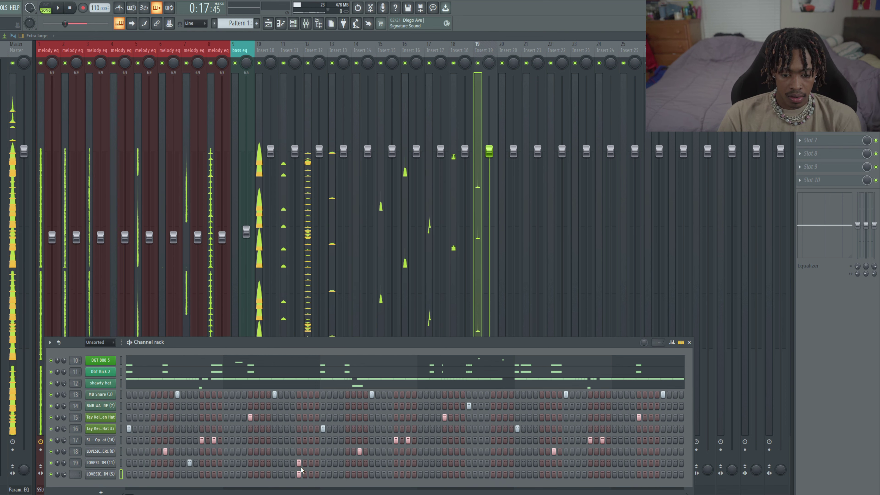
{"action": "left_click", "coordinate": [299, 463]}
{"action": "key", "text": "space"}
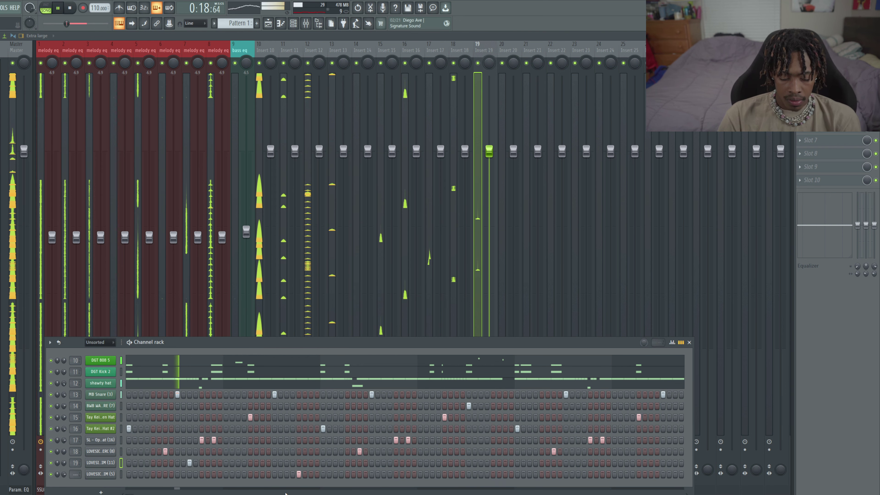
Step: Route the lovesick (5) channel to mixer insert 19 while the beat plays
{"action": "left_click_drag", "start_coordinate": [79, 478], "coordinate": [80, 473]}
{"action": "scroll", "coordinate": [75, 474], "scroll_direction": "up", "scroll_amount": 12}
{"action": "key", "text": "space"}
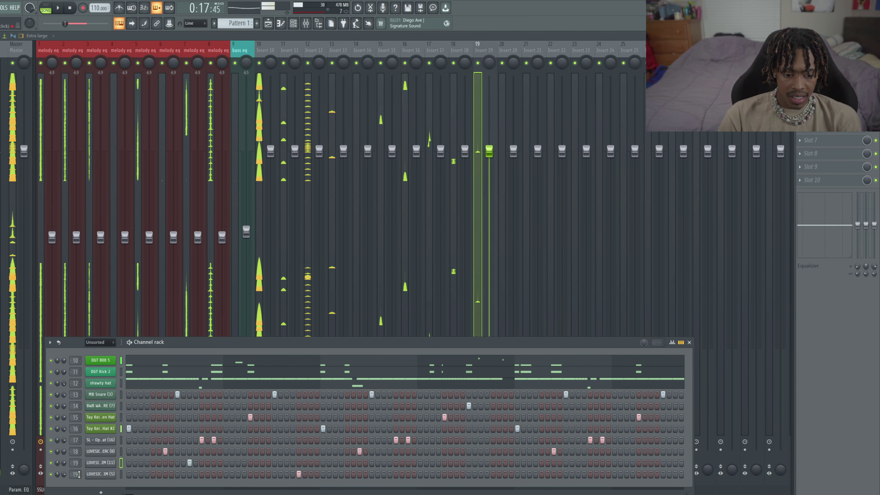
Step: Play the arrangement and mute the Track 8 melody clips above the Pattern 1 sections in the playlist
{"action": "key", "text": "space"}
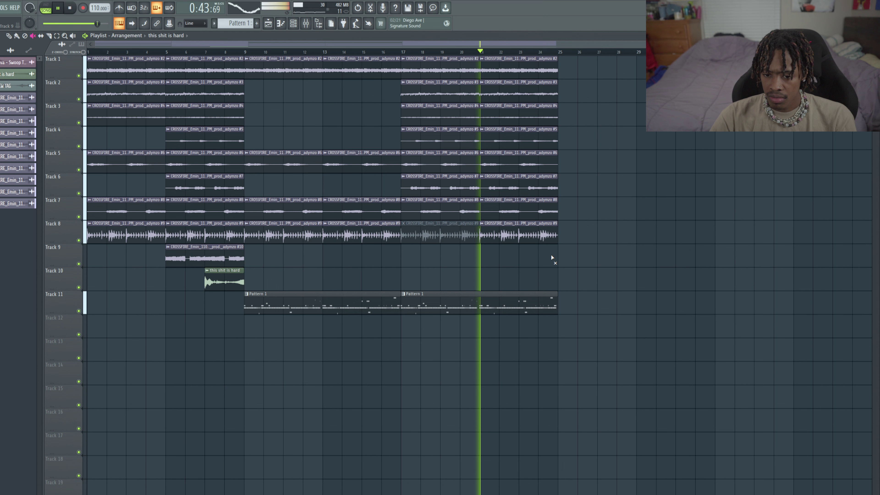
{"action": "mouse_move", "coordinate": [550, 255]}
{"action": "left_mouse_down"}
{"action": "mouse_move", "coordinate": [360, 236]}
{"action": "mouse_move", "coordinate": [302, 216]}
{"action": "left_mouse_up"}
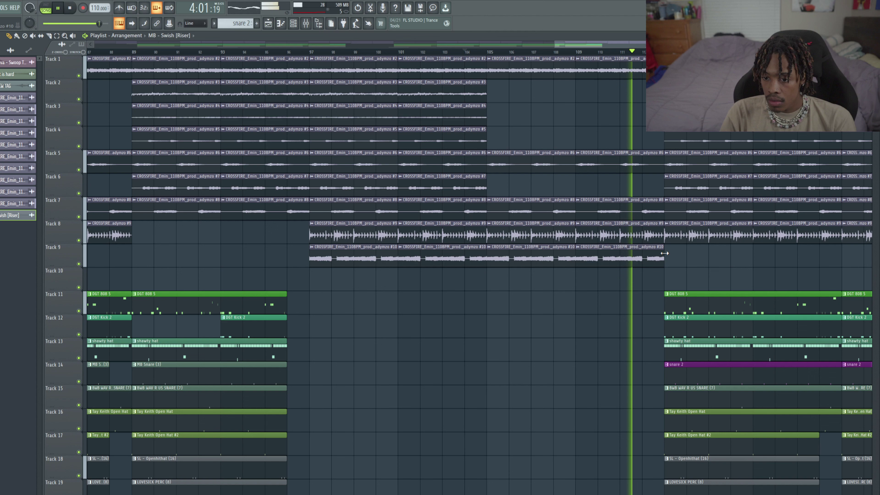
Step: Shorten the last melody clips on Tracks 1, 5, 7, 8 and 9 by one bar, leaving a gap before the drums return
{"action": "key", "text": "space"}
{"action": "left_click_drag", "start_coordinate": [664, 253], "coordinate": [643, 259]}
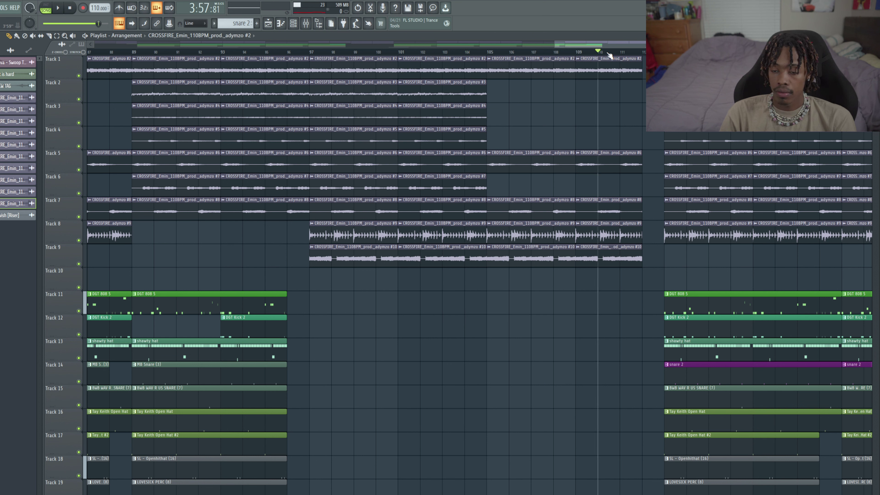
Step: Play the arrangement through the gap before the final drum section and check how the melody and drums come back in
{"action": "scroll", "coordinate": [609, 55], "scroll_direction": "down", "scroll_amount": 4}
{"action": "key", "text": "space"}
{"action": "scroll", "coordinate": [481, 274], "scroll_direction": "down", "scroll_amount": 2}
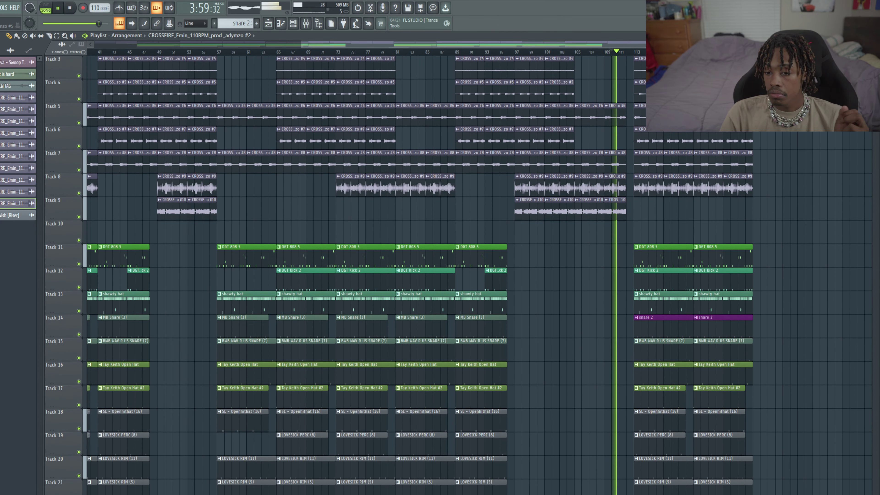
{"action": "scroll", "coordinate": [712, 147], "scroll_direction": "up", "scroll_amount": 2}
{"action": "scroll", "coordinate": [715, 144], "scroll_direction": "down", "scroll_amount": 2}
{"action": "scroll", "coordinate": [714, 144], "scroll_direction": "up", "scroll_amount": 2}
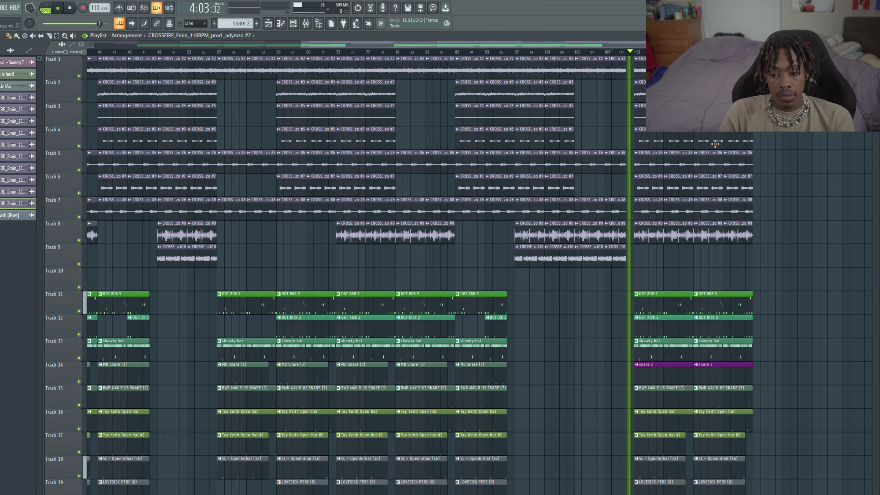
{"action": "scroll", "coordinate": [715, 144], "scroll_direction": "down", "scroll_amount": 2}
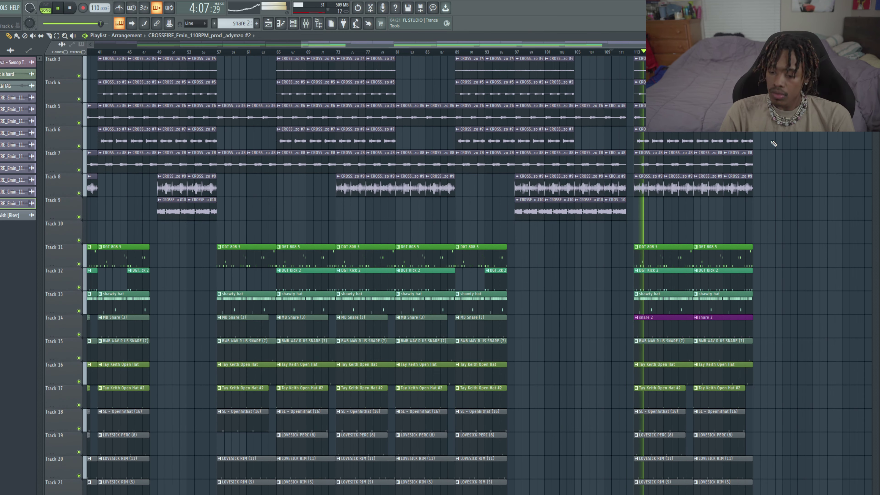
{"action": "scroll", "coordinate": [636, 201], "scroll_direction": "up", "scroll_amount": 2}
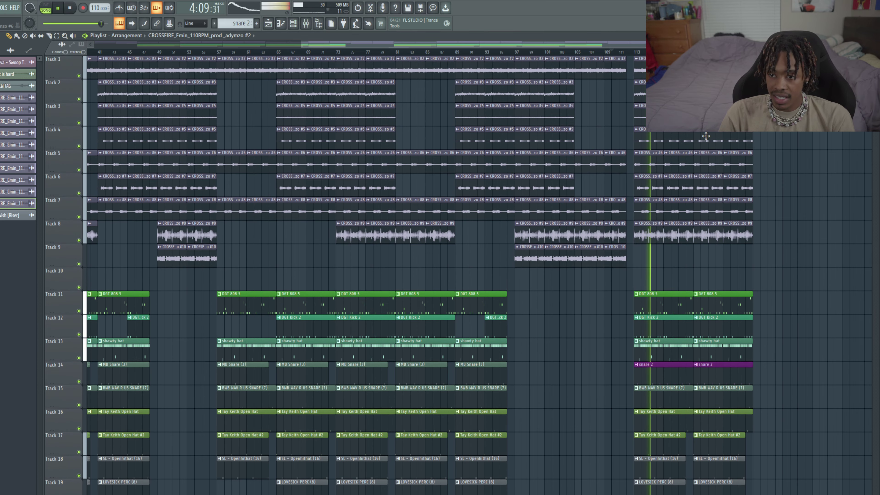
{"action": "scroll", "coordinate": [724, 208], "scroll_direction": "down", "scroll_amount": 3}
{"action": "scroll", "coordinate": [725, 208], "scroll_direction": "up", "scroll_amount": 4}
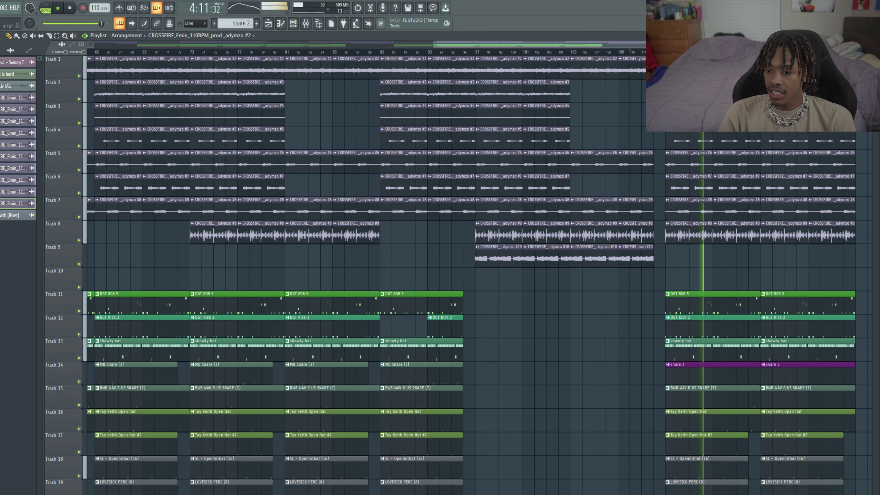
{"action": "scroll", "coordinate": [724, 208], "scroll_direction": "down", "scroll_amount": 4}
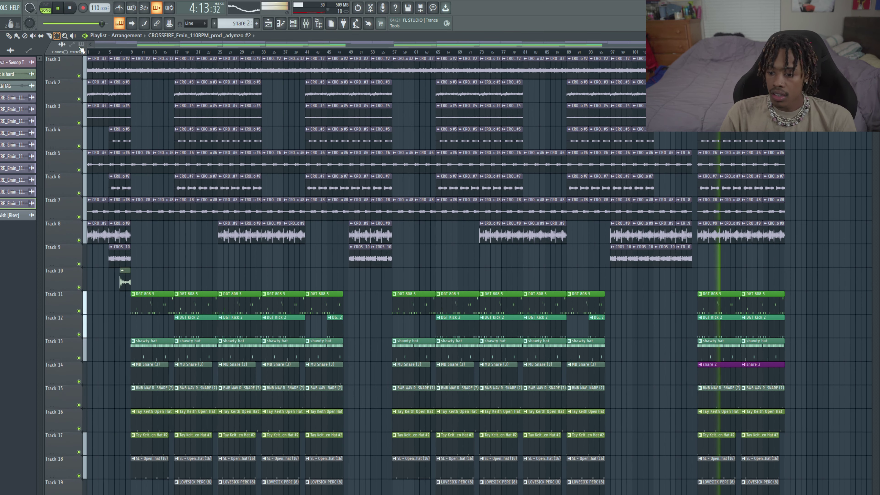
Step: Select the last eight bars of melody and drum clips on all tracks and duplicate them at the end of the arrangement
{"action": "scroll", "coordinate": [838, 447], "scroll_direction": "down", "scroll_amount": 15}
{"action": "scroll", "coordinate": [821, 393], "scroll_direction": "up", "scroll_amount": 8}
{"action": "left_click_drag", "start_coordinate": [812, 410], "coordinate": [762, 18]}
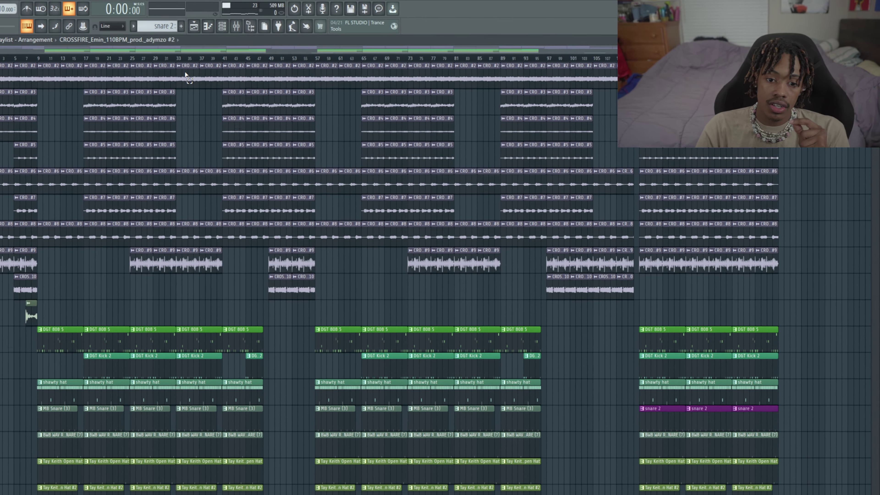
{"action": "scroll", "coordinate": [287, 136], "scroll_direction": "down", "scroll_amount": 7}
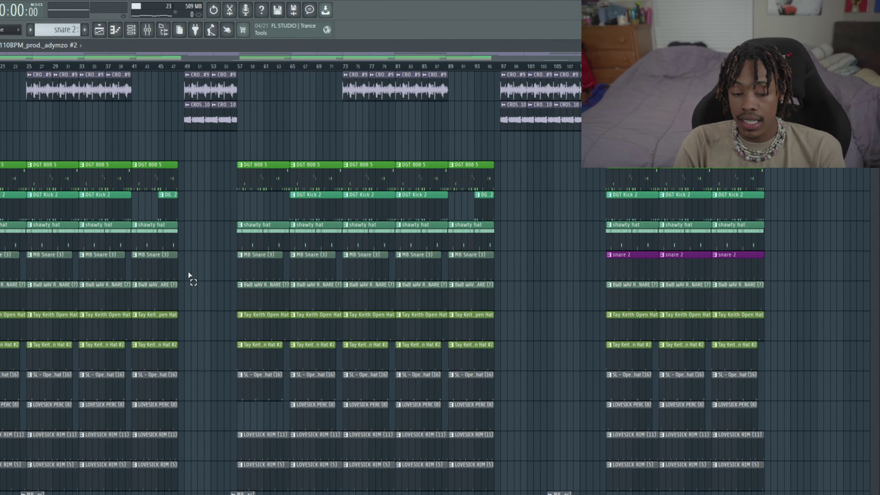
{"action": "scroll", "coordinate": [194, 250], "scroll_direction": "up", "scroll_amount": 3}
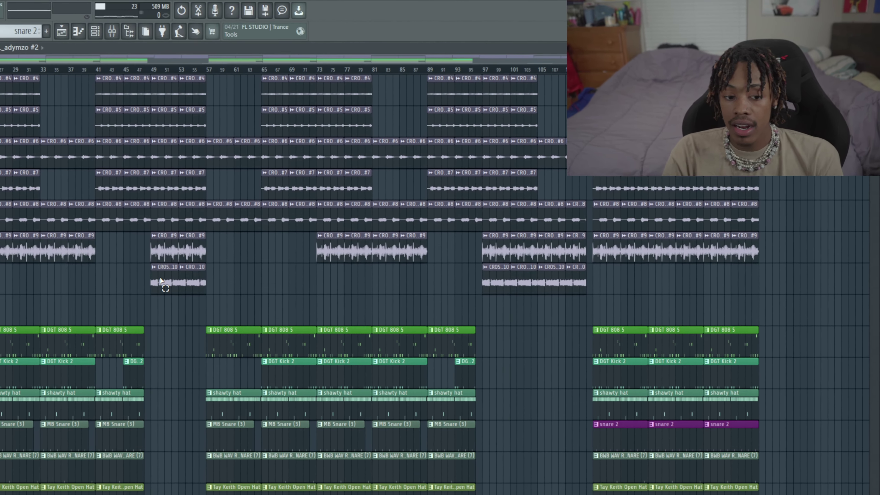